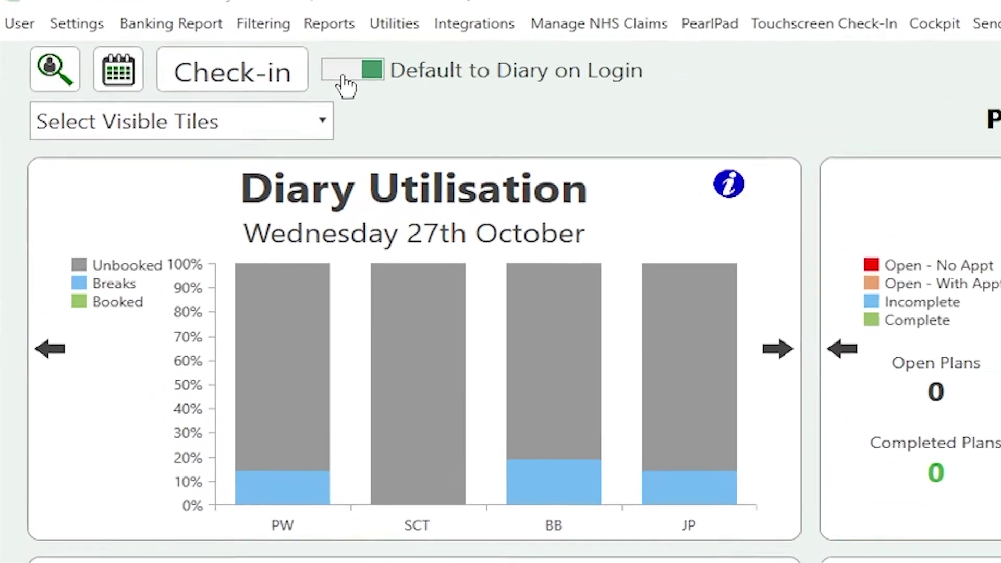
# - Turn Default to Dashboard on Login on and back off, then bring up My Settings
pyautogui.click(344, 77)
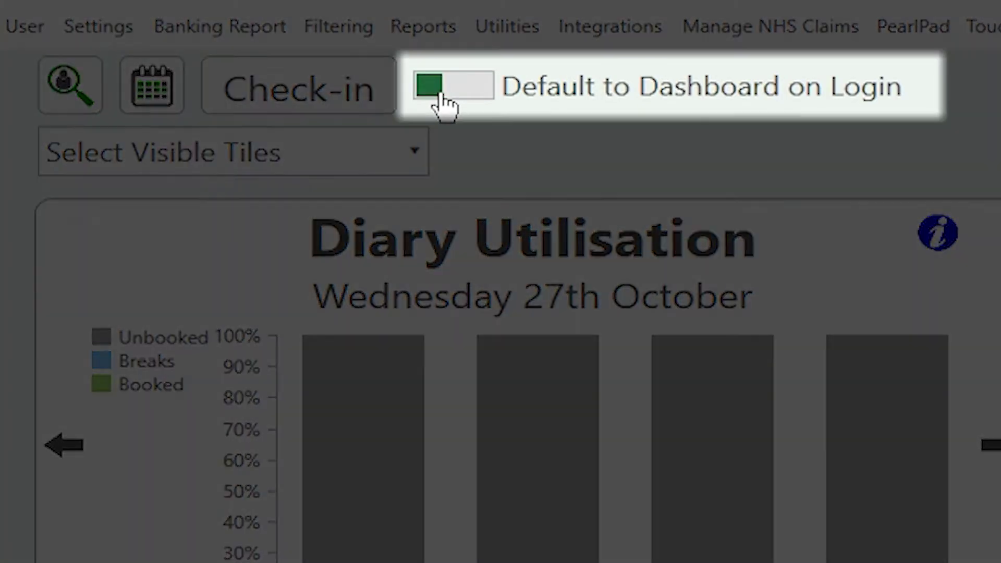
pyautogui.click(440, 93)
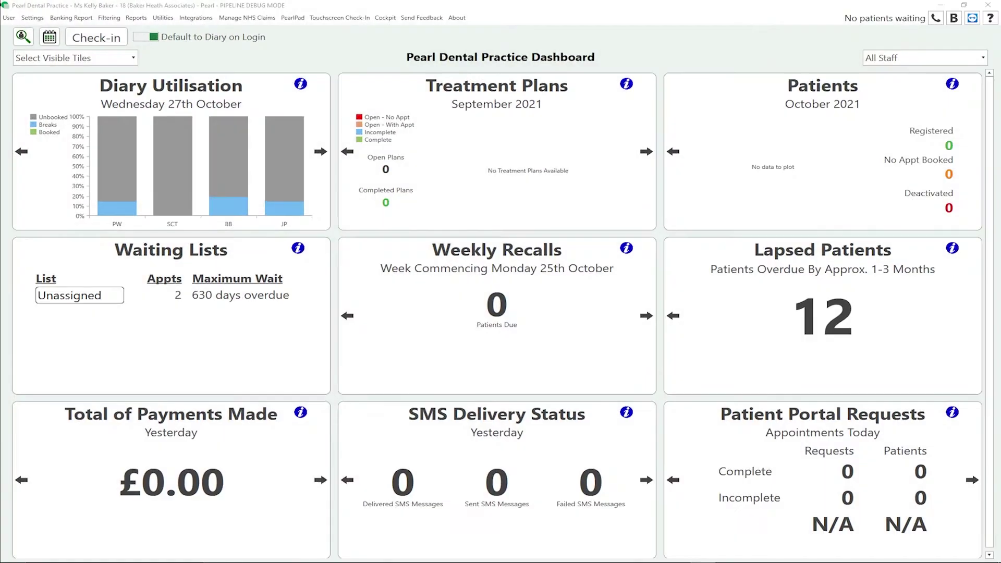
pyautogui.click(9, 17)
# - Tick Default to Dashboard on Login in Staff Settings so the dashboard opens at login
pyautogui.click(17, 32)
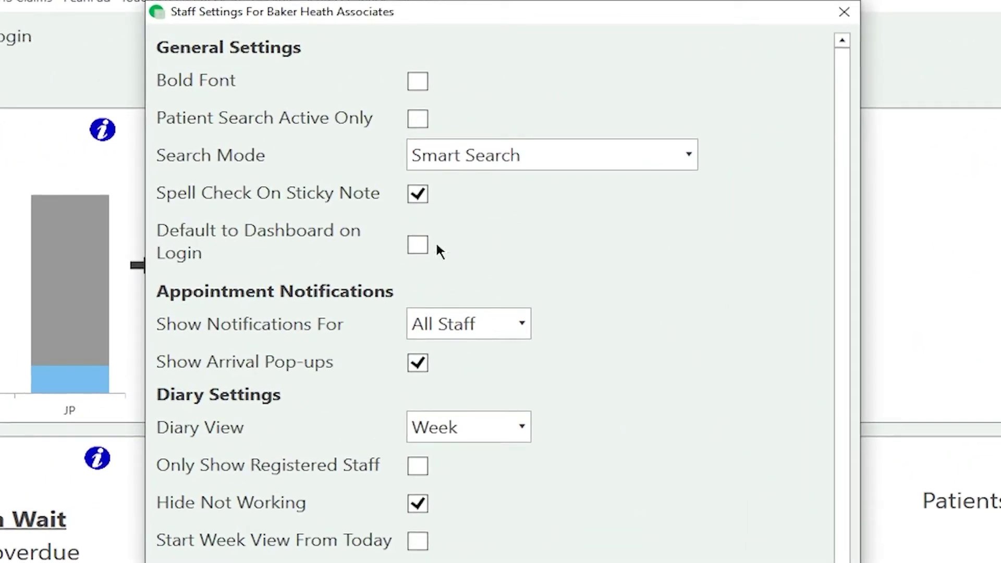
pyautogui.click(424, 244)
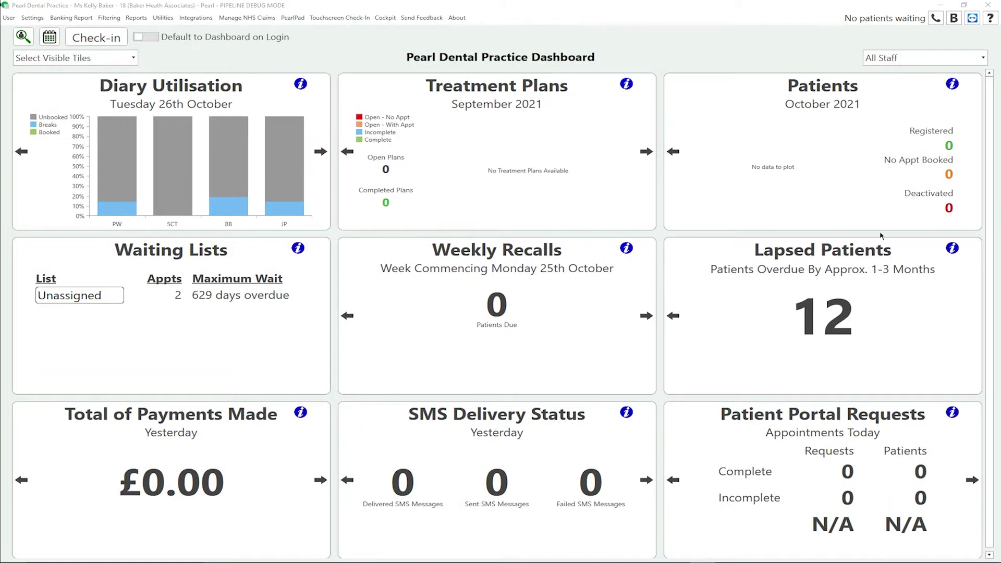
# - Open Settings > Staff Setup user permissions and scroll down to the Dashboard rows
pyautogui.click(33, 17)
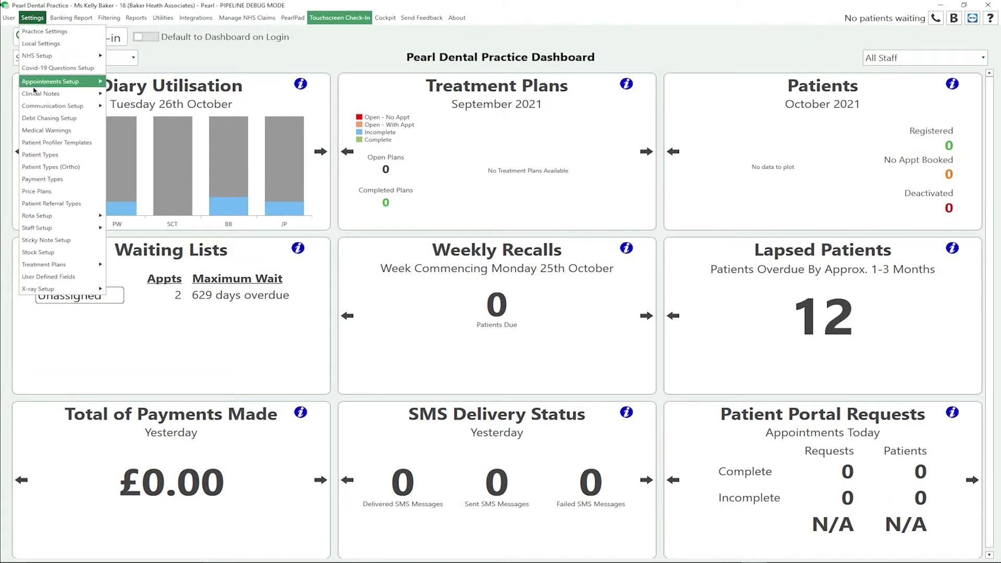
pyautogui.moveTo(61, 233)
pyautogui.click(137, 253)
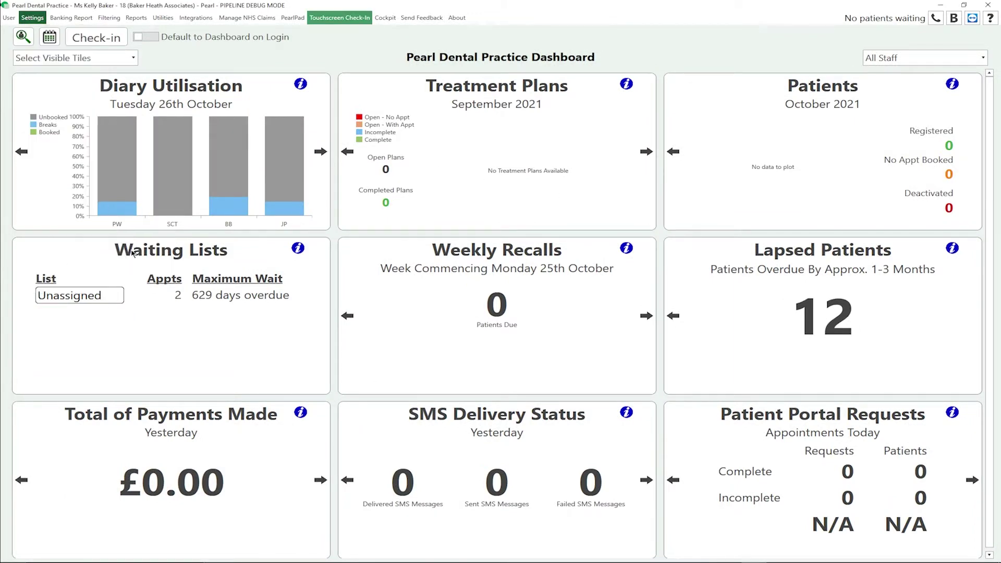
pyautogui.moveTo(644, 201); pyautogui.dragTo(658, 251)
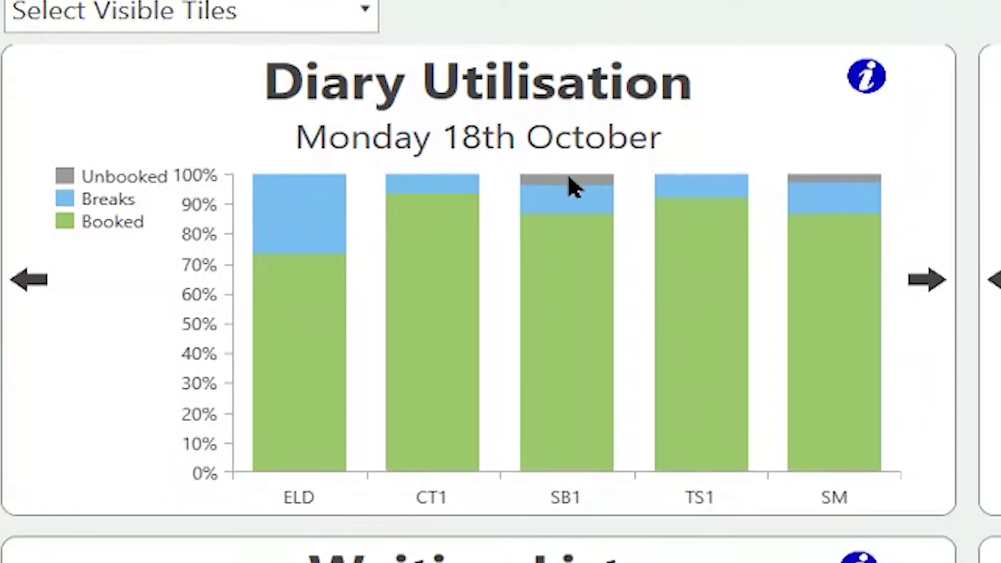
# - Advance Diary Utilisation three days to Thursday 21st October and review that day's free slots
pyautogui.click(920, 266)
pyautogui.click(920, 267)
pyautogui.click(921, 267)
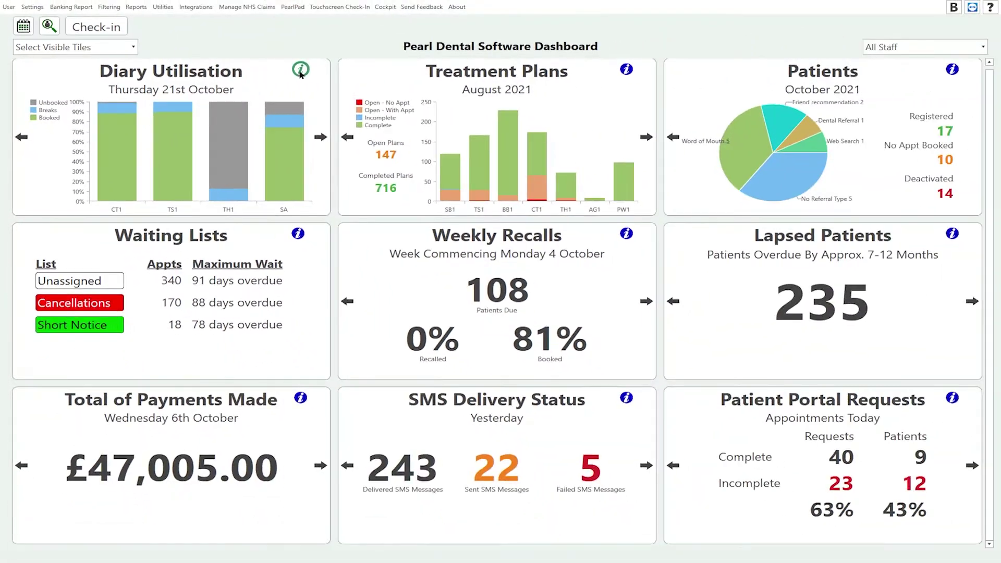
pyautogui.click(300, 72)
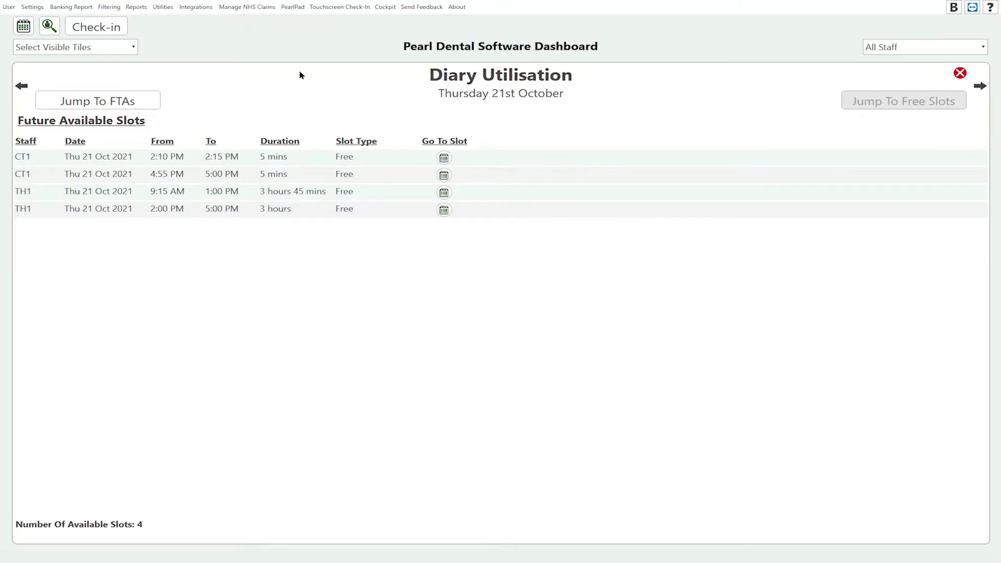
pyautogui.click(959, 73)
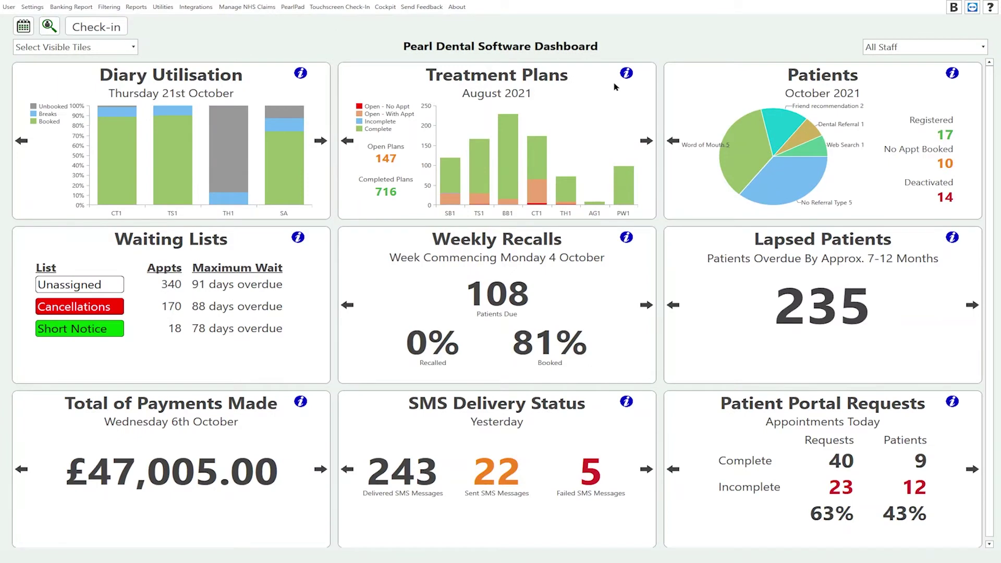
pyautogui.click(625, 74)
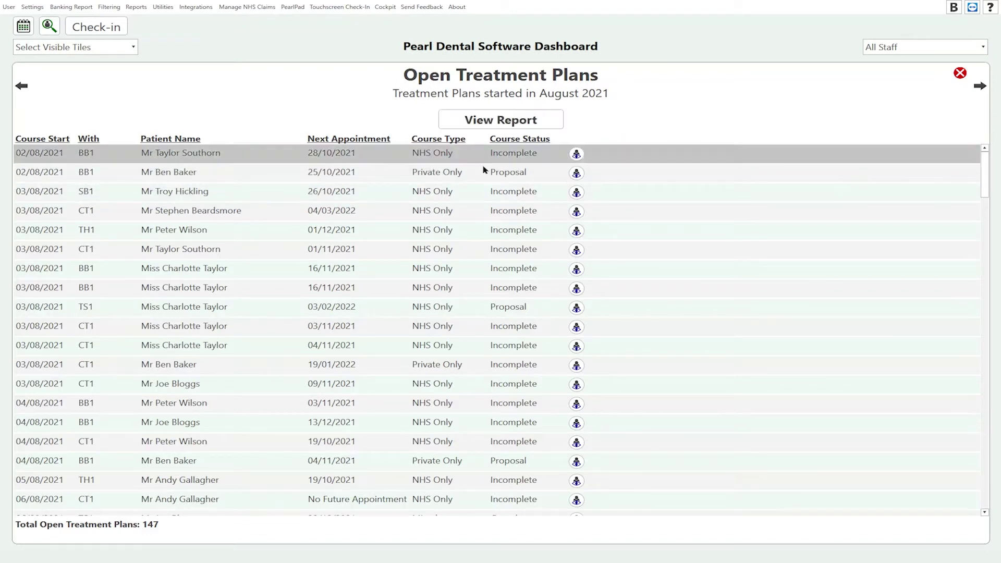
pyautogui.click(961, 74)
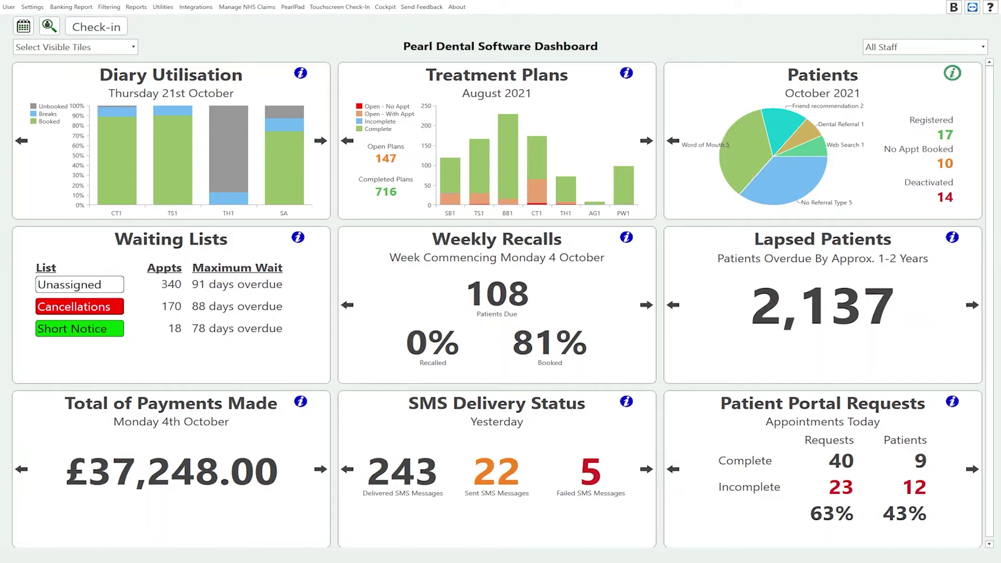
pyautogui.click(945, 135)
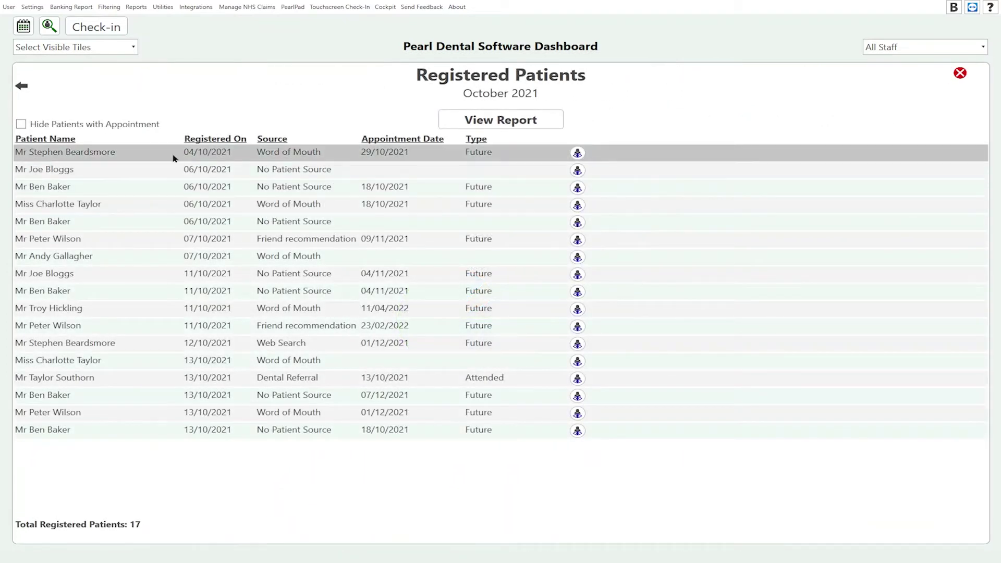
pyautogui.click(81, 127)
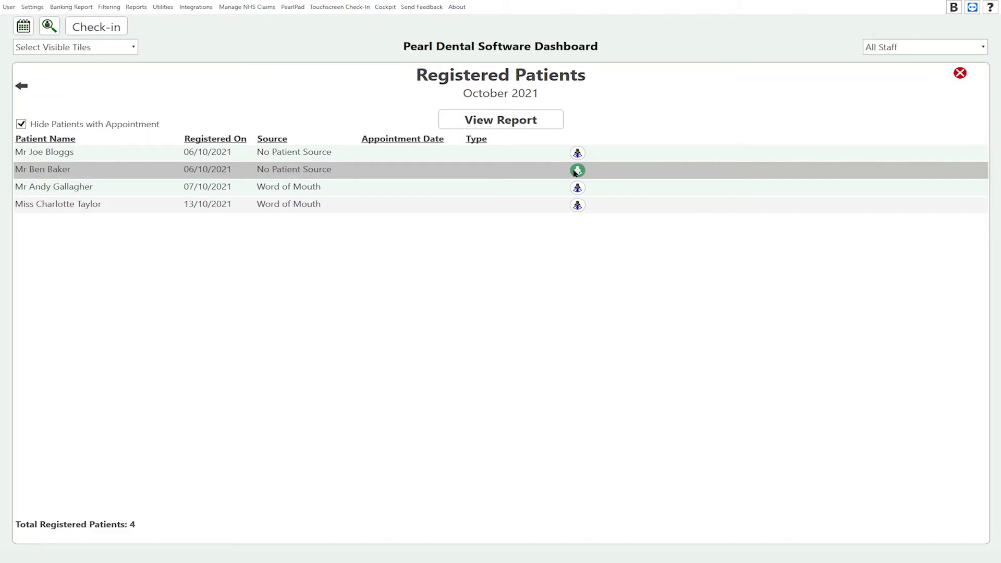
pyautogui.click(960, 74)
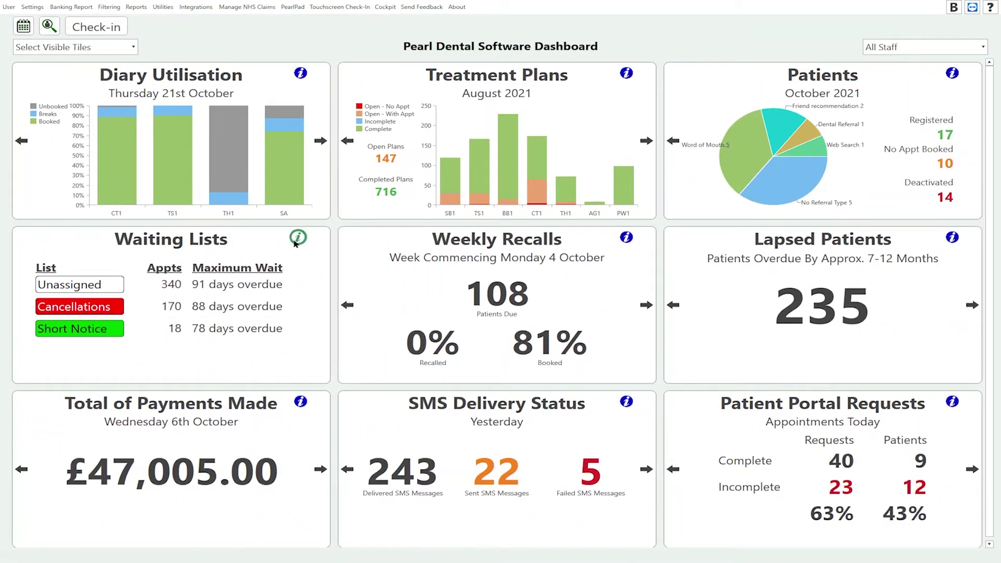
# - Open the detailed Waiting Lists view showing only the Short Notice list
pyautogui.click(296, 241)
pyautogui.click(103, 115)
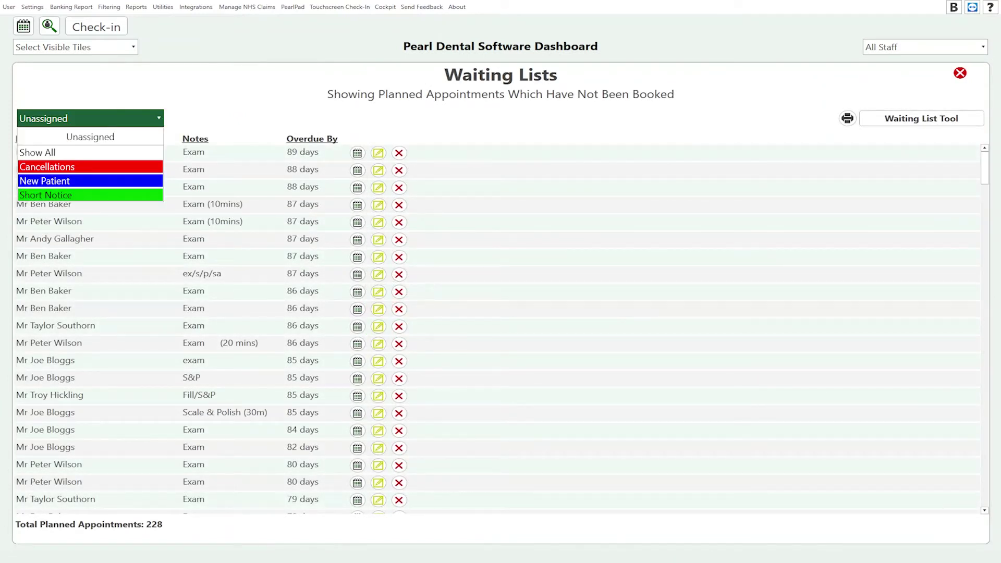
pyautogui.click(99, 194)
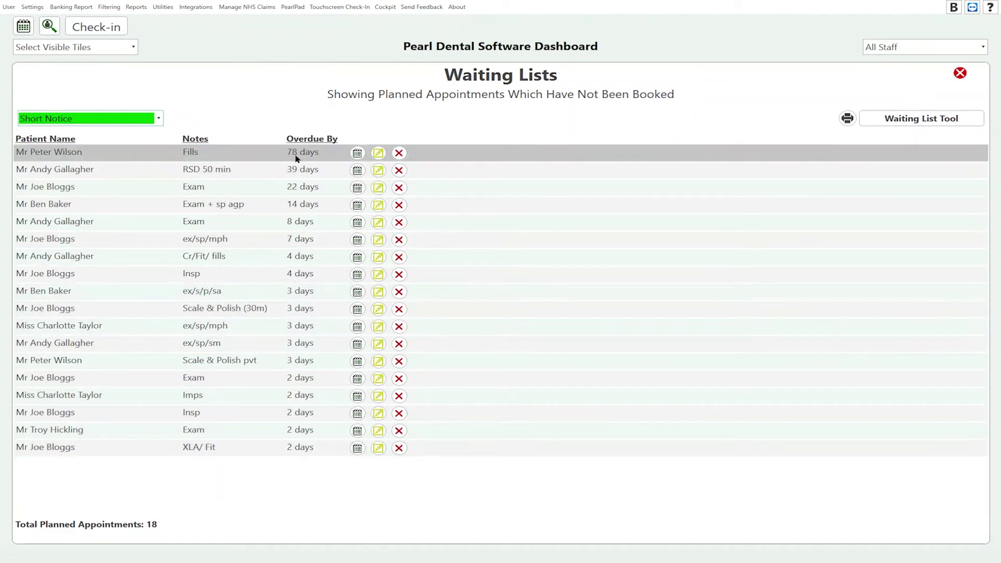
# - Look up a diary slot for the first short-notice patient, then close Find A Slot and Waiting Lists
pyautogui.click(357, 153)
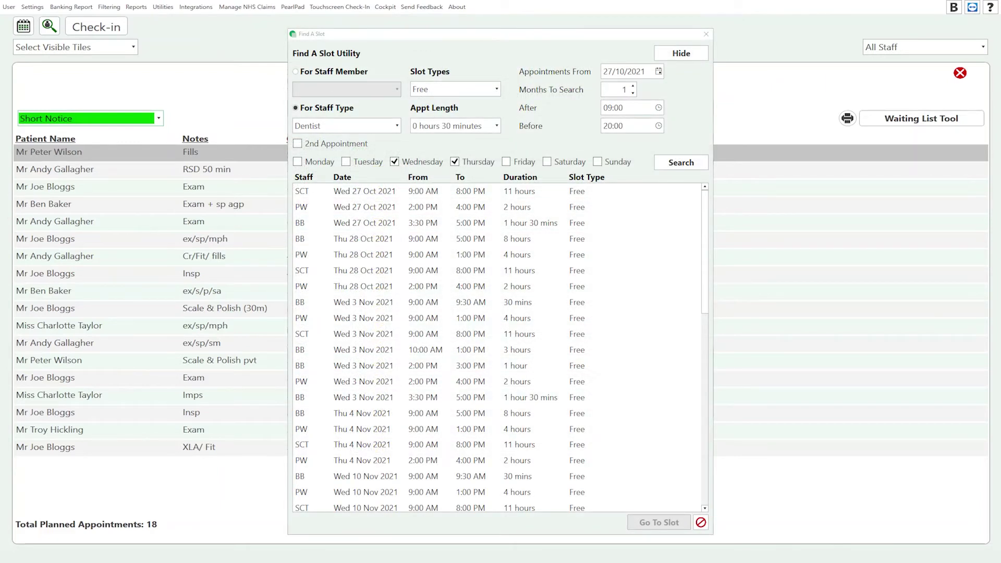
pyautogui.click(961, 72)
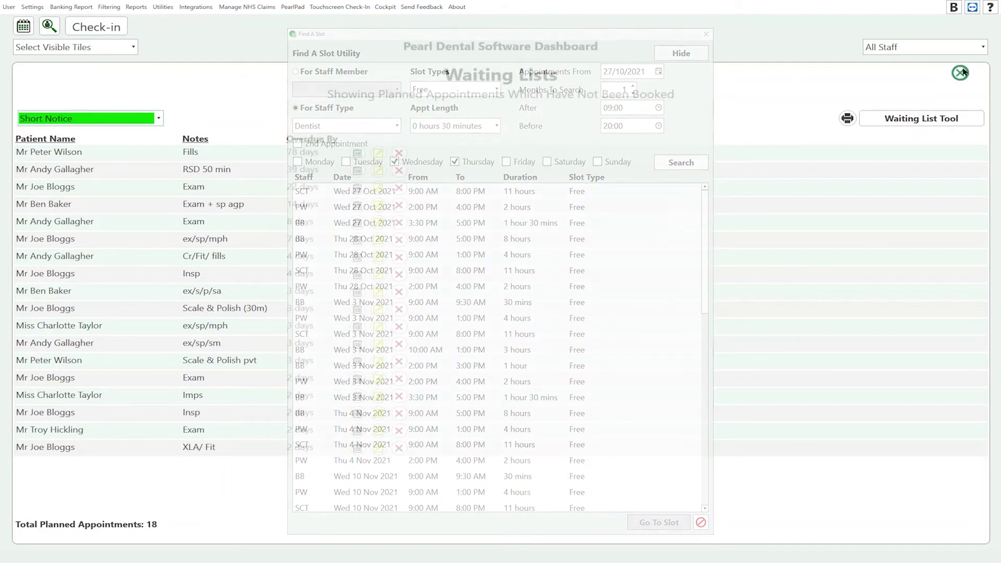
pyautogui.click(961, 72)
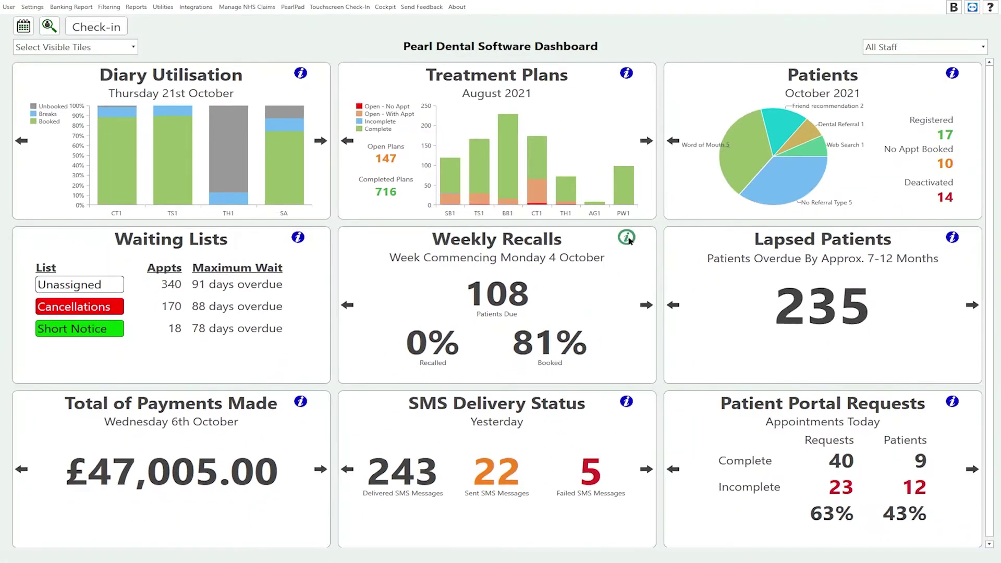
# - Open the Weekly Recalls list for 4 October and hide patients with booked appointments
pyautogui.click(627, 237)
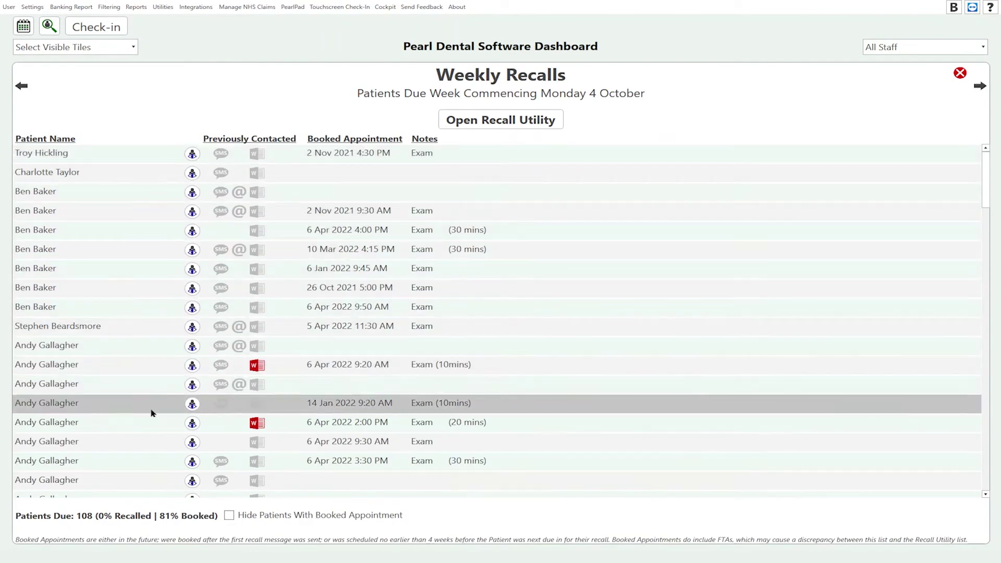
pyautogui.click(256, 515)
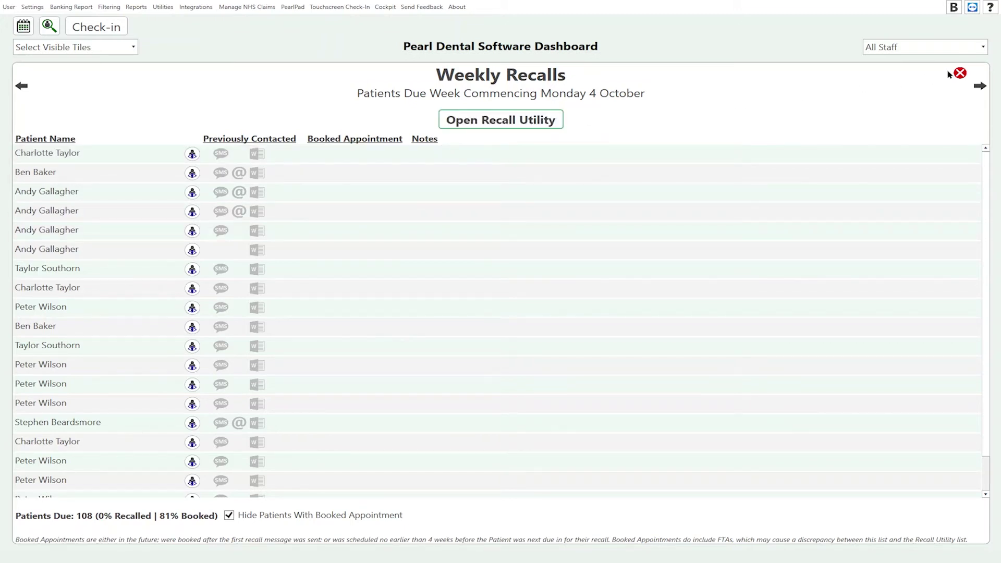
# - Close Weekly Recalls, switch Lapsed Patients to 1-2 Years and open its 2,137-patient list
pyautogui.click(959, 73)
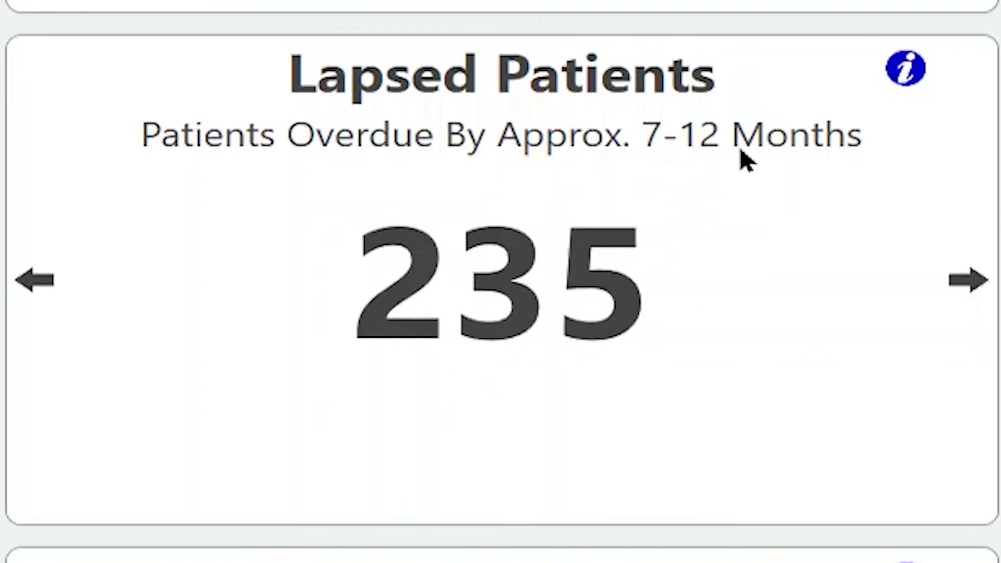
pyautogui.click(50, 306)
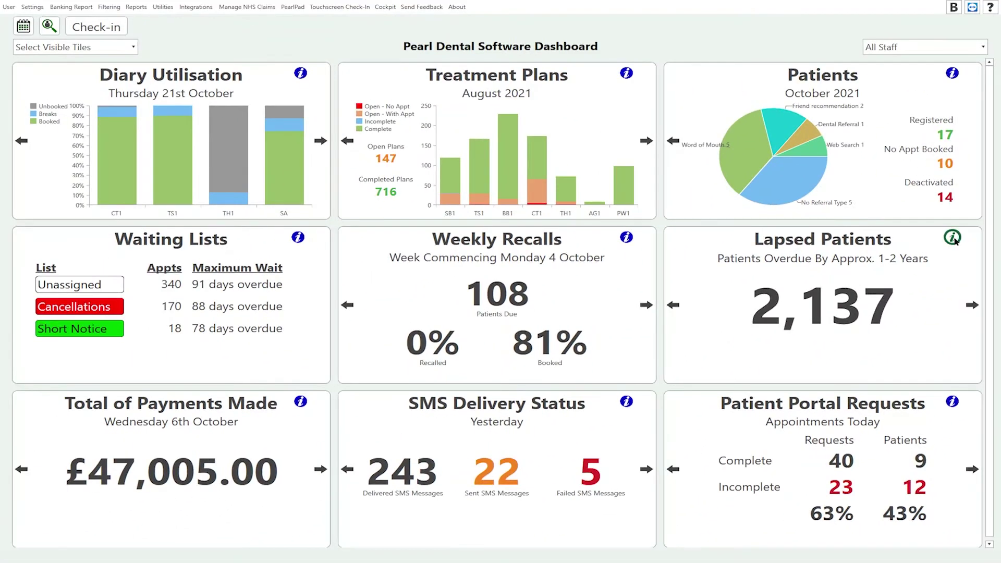
pyautogui.click(951, 237)
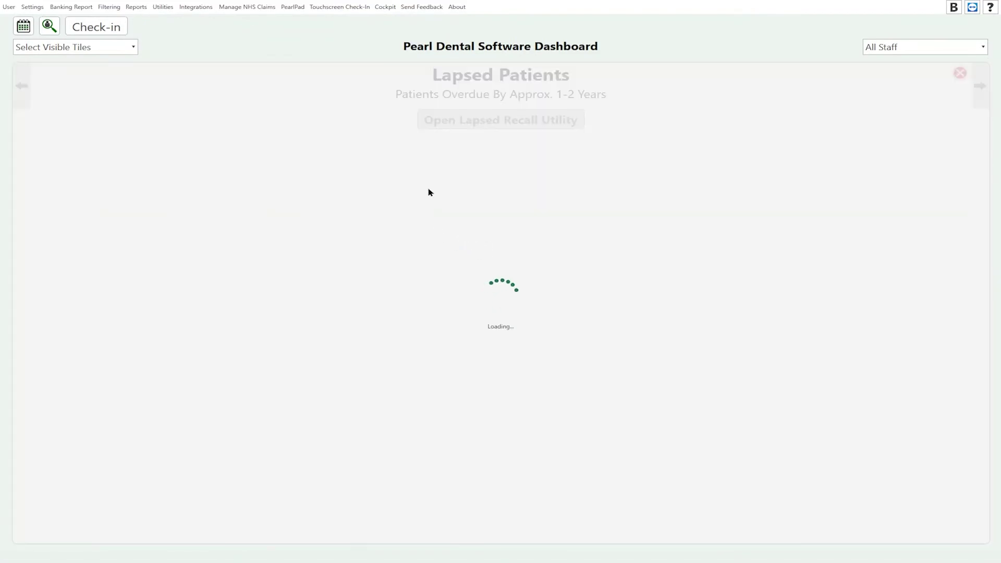
pyautogui.scroll(-8, 417, 224)
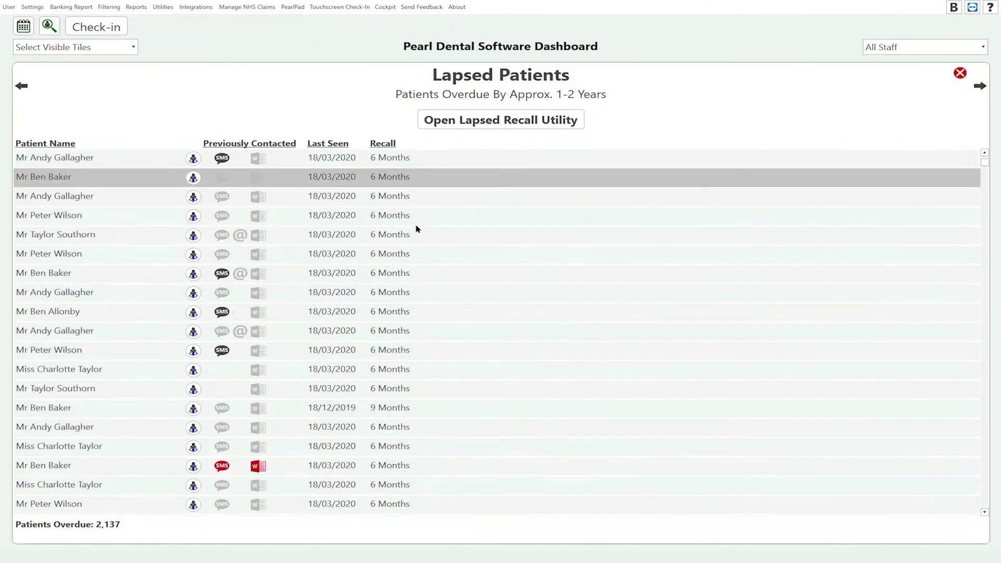
pyautogui.scroll(8, 371, 275)
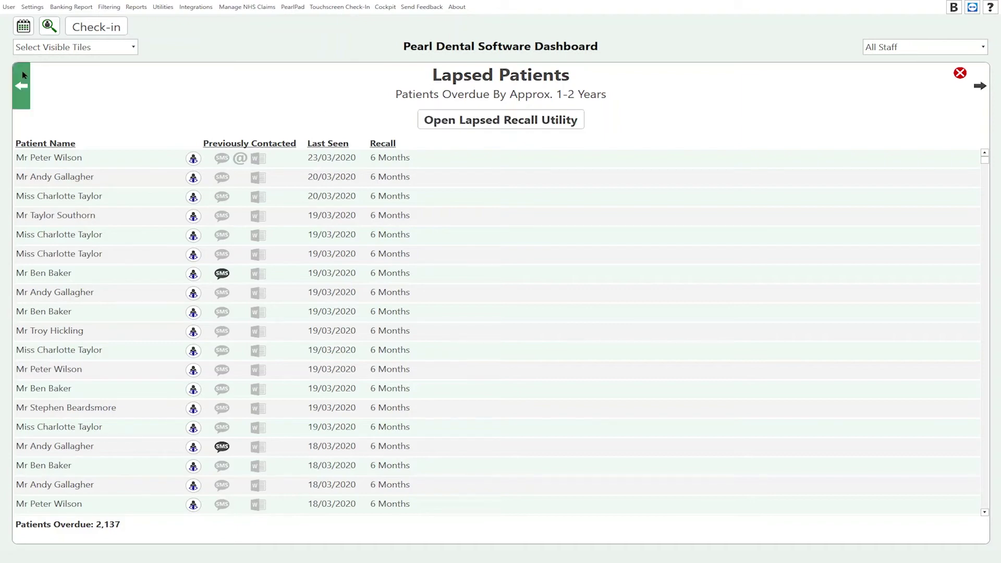
# - Step Total of Payments Made back to Monday 4th October and review its £37,248.00 payments list
pyautogui.click(961, 73)
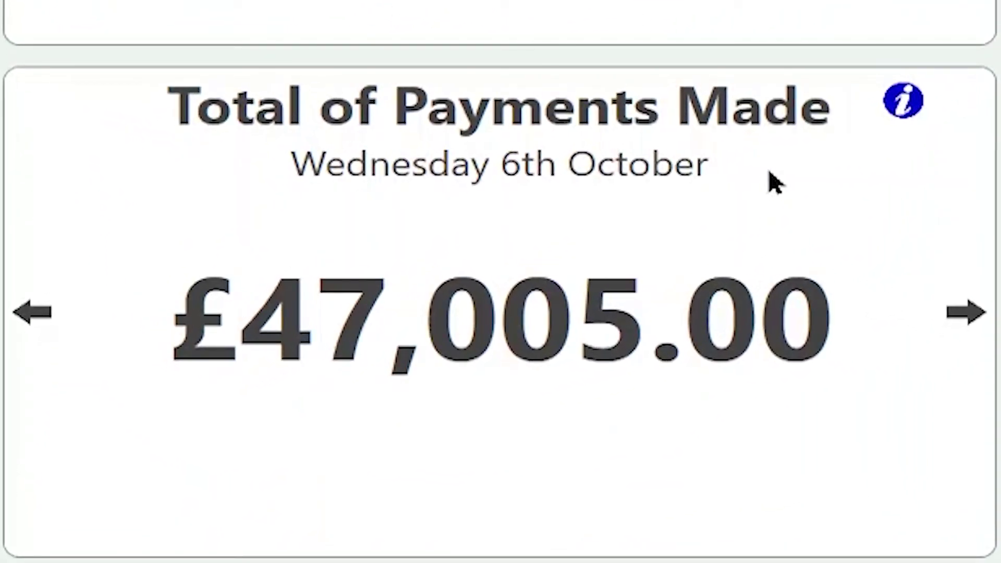
pyautogui.click(52, 278)
pyautogui.click(54, 280)
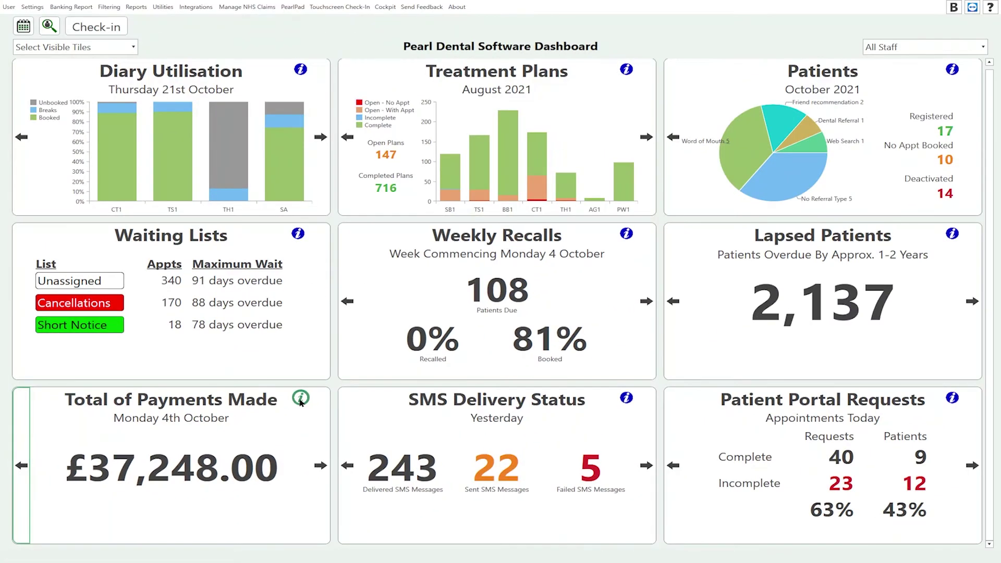
pyautogui.click(300, 399)
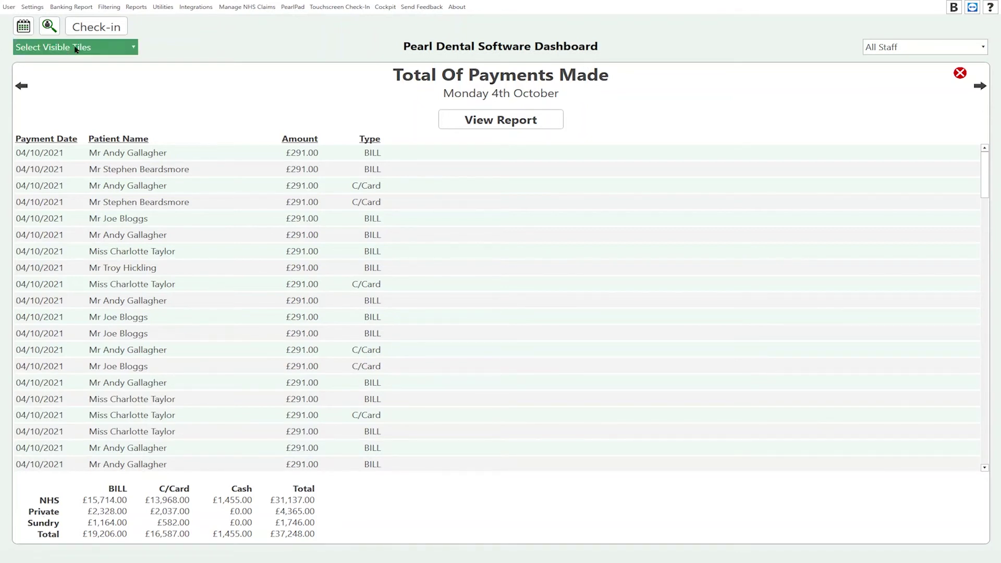
pyautogui.click(960, 72)
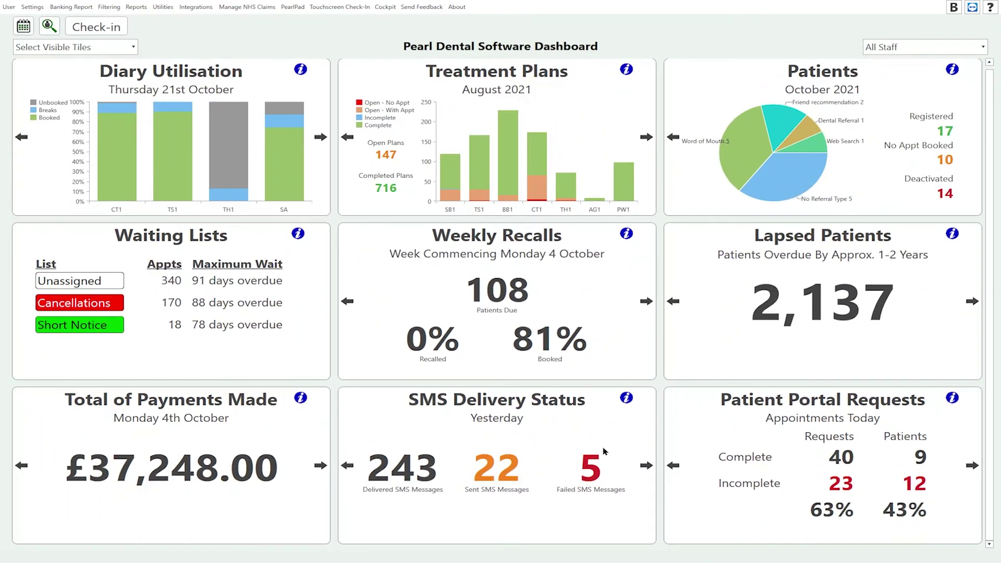
# - Filter yesterday's SMS Delivery Status to the five FAILED messages, then open Patient Portal Requests
pyautogui.click(626, 399)
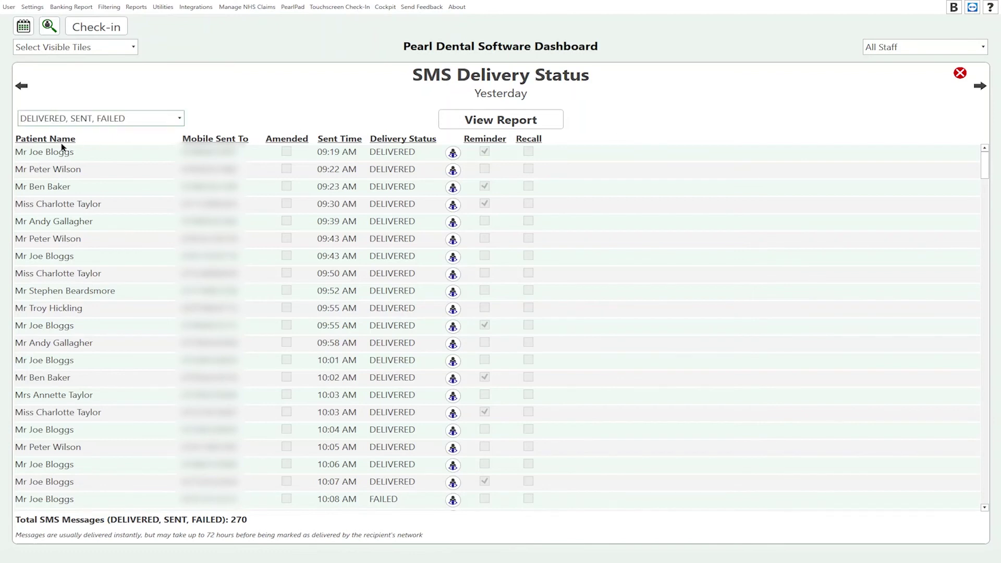
pyautogui.press('Down')
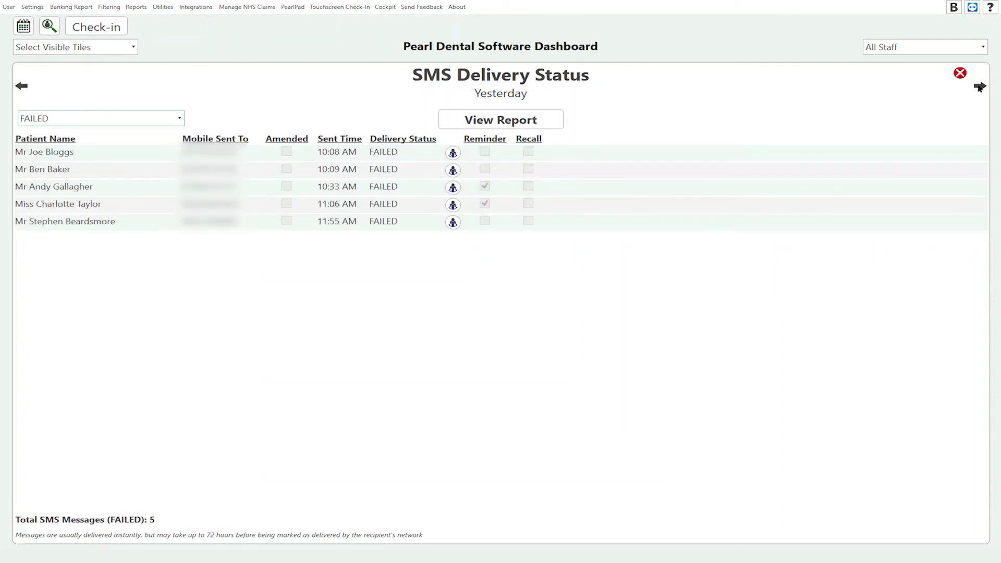
pyautogui.click(960, 73)
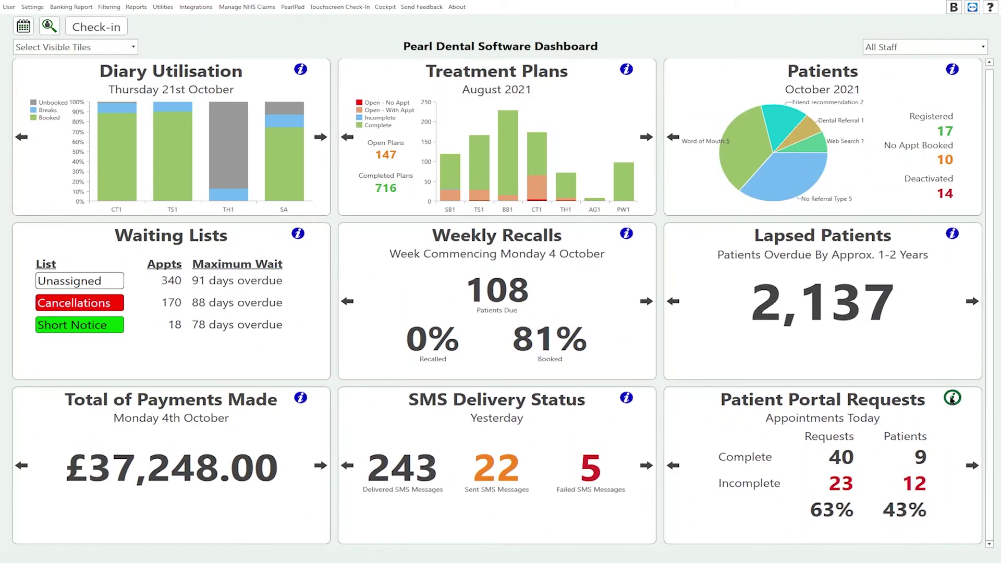
pyautogui.click(955, 285)
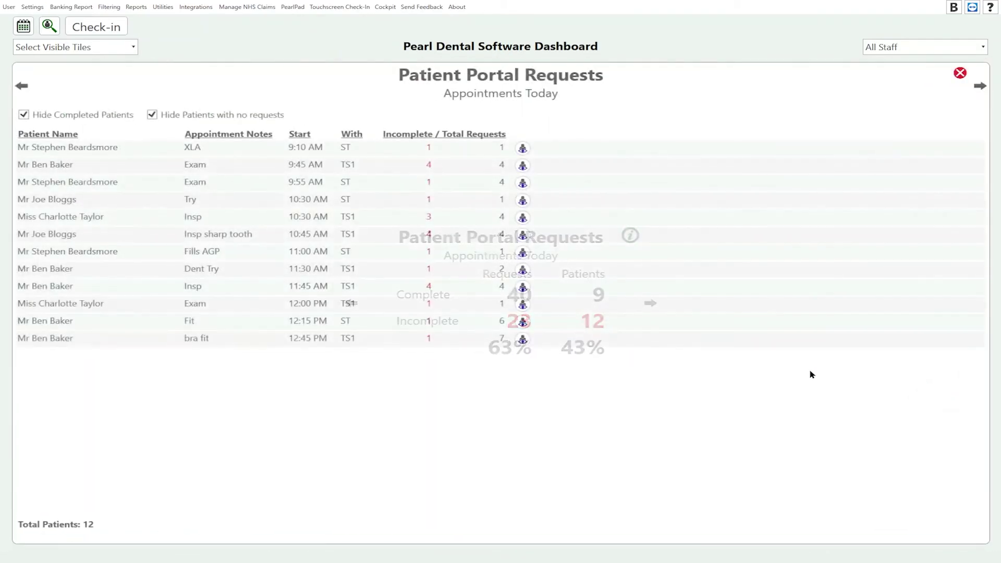